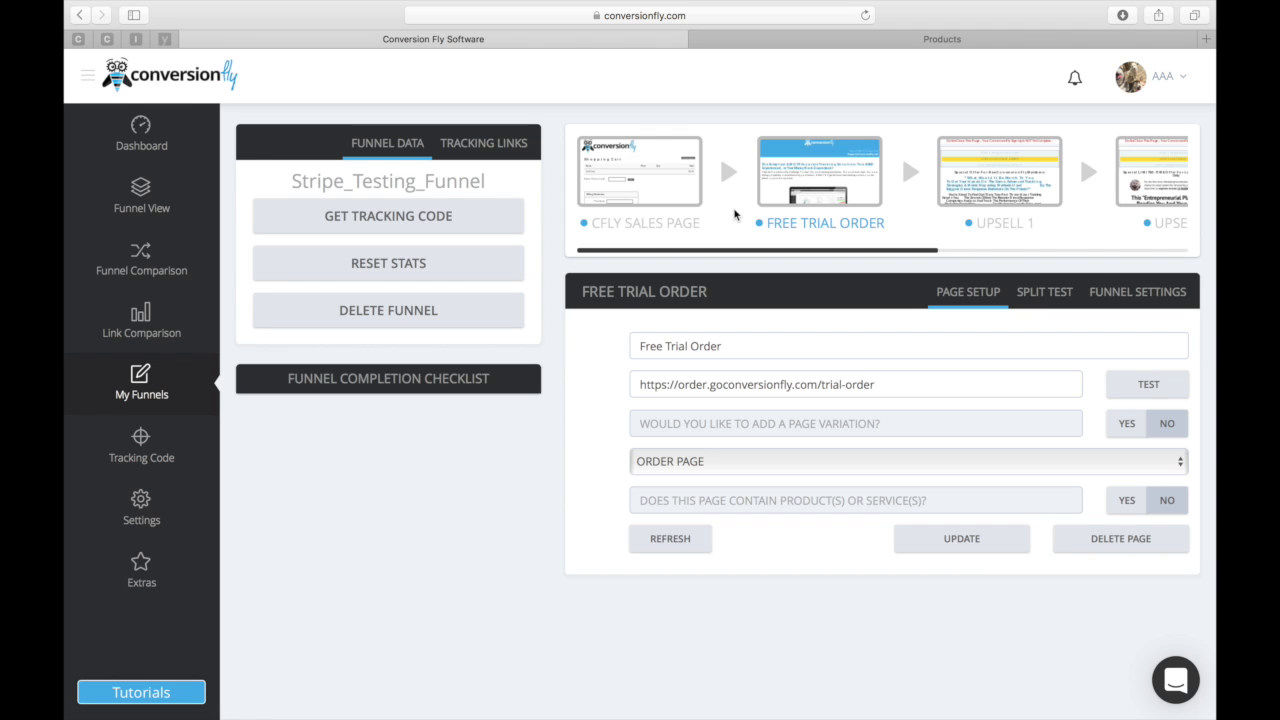
Review the funnel's page sequence and check the platforms and payment processors selected in its funnel settings.
{"action": "scroll", "coordinate": [734, 213], "scroll_direction": "right", "scroll_amount": 4}
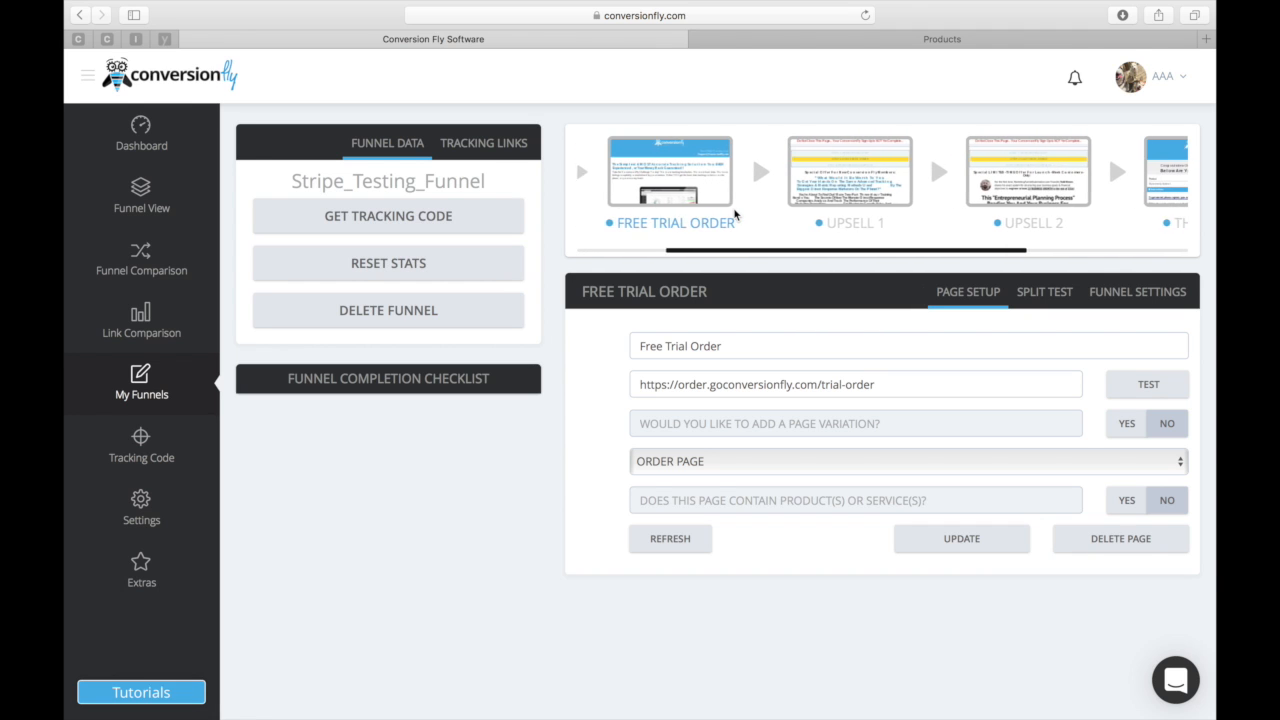
{"action": "scroll", "coordinate": [734, 213], "scroll_direction": "right", "scroll_amount": 1}
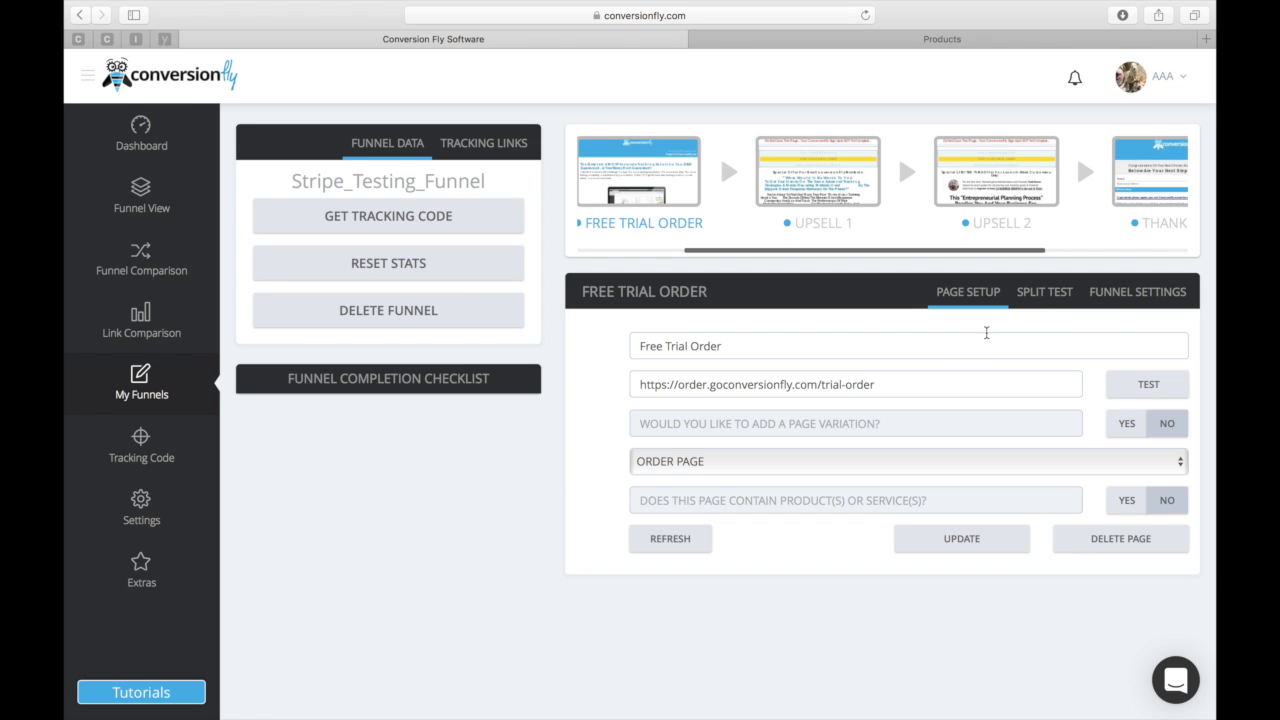
{"action": "left_click", "coordinate": [1087, 293]}
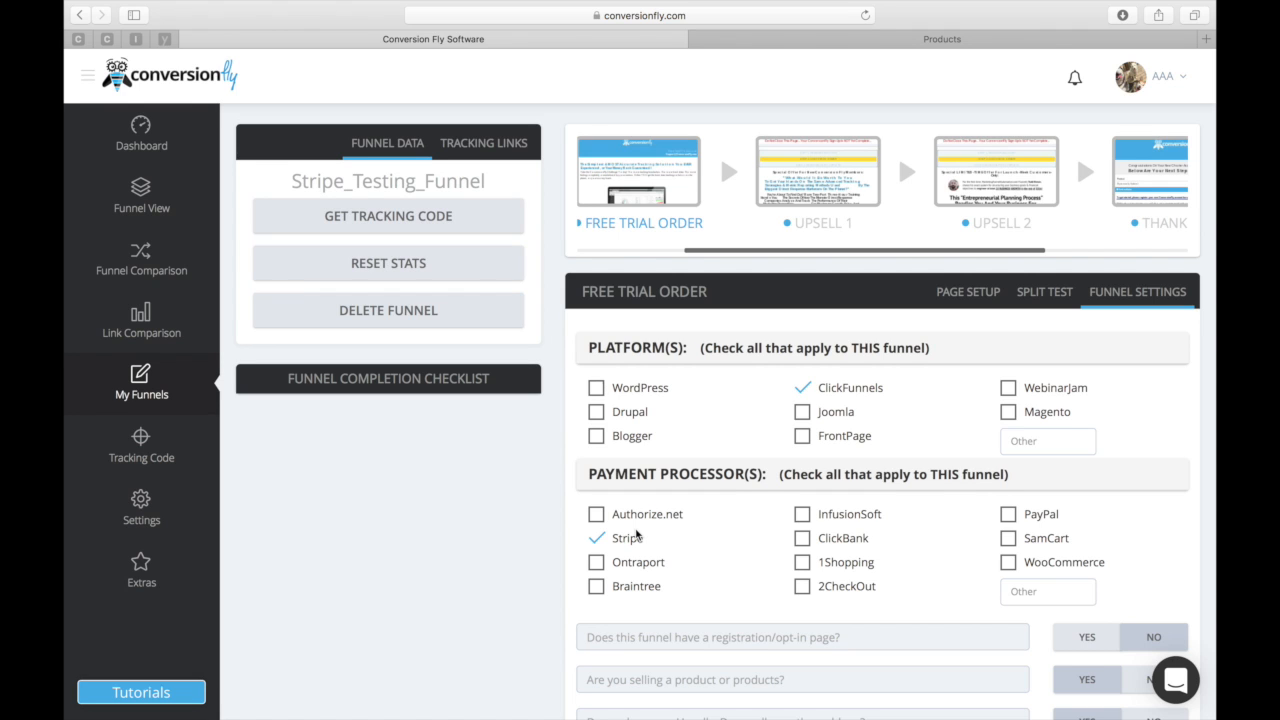
{"action": "left_click", "coordinate": [1000, 300]}
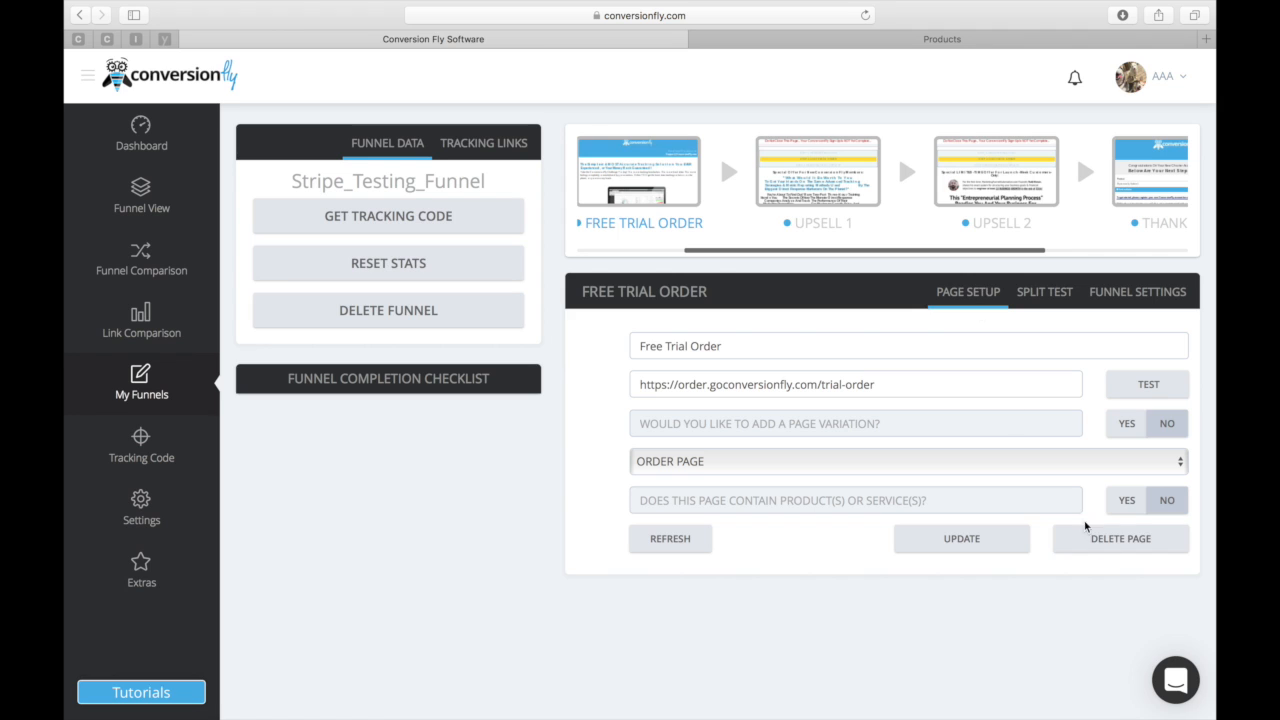
Mark the Free Trial Order page as containing products and enable the Stripe Notification Post option.
{"action": "left_click", "coordinate": [1127, 500]}
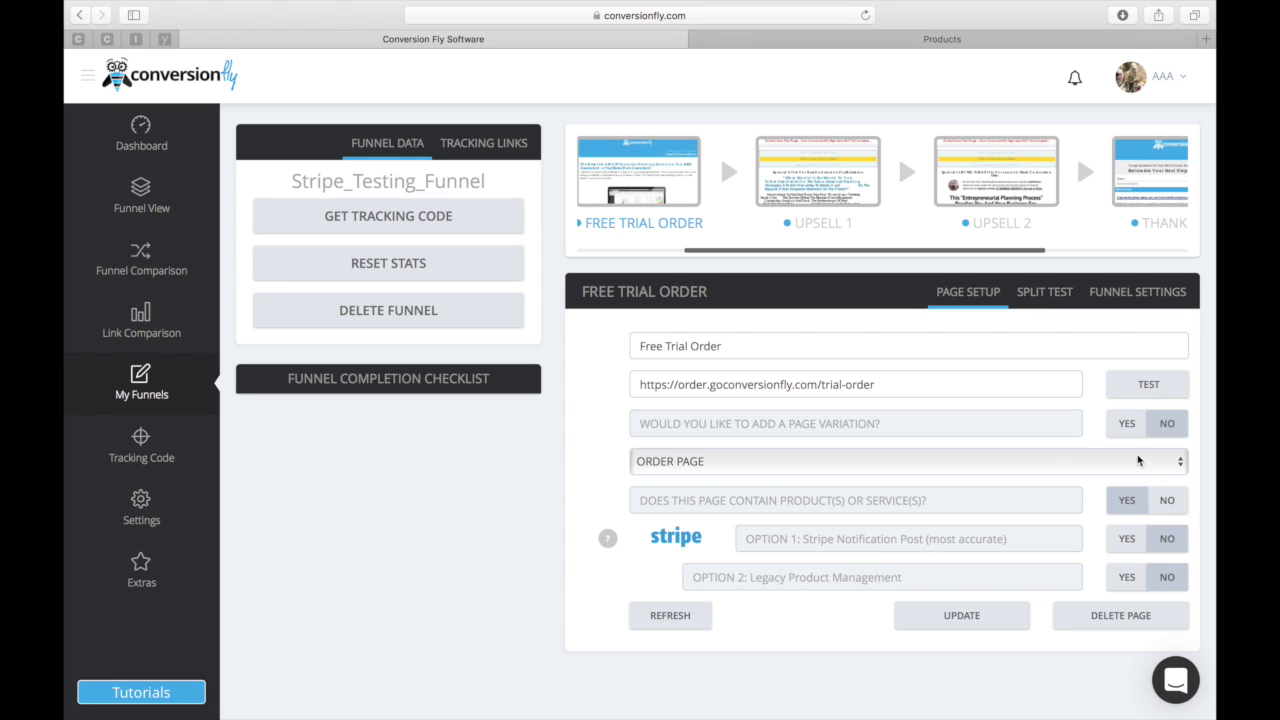
{"action": "left_click", "coordinate": [1127, 539]}
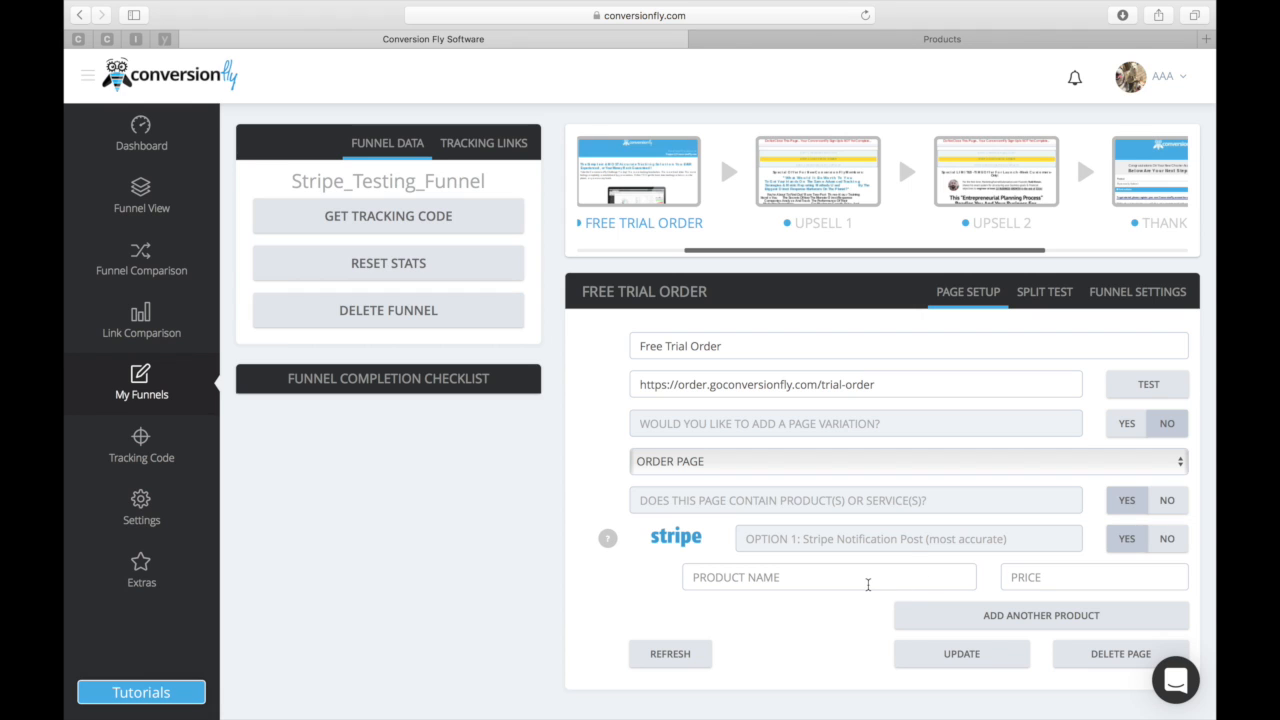
{"action": "left_click", "coordinate": [868, 584]}
{"action": "left_click", "coordinate": [1036, 580]}
{"action": "left_click", "coordinate": [916, 579]}
{"action": "left_click", "coordinate": [1018, 577]}
Add the product ConversionFly priced at 69.00 and update the page, keeping the page variation off.
{"action": "left_click", "coordinate": [735, 577]}
{"action": "type", "text": "ConversionFly"}
{"action": "left_click", "coordinate": [1005, 577]}
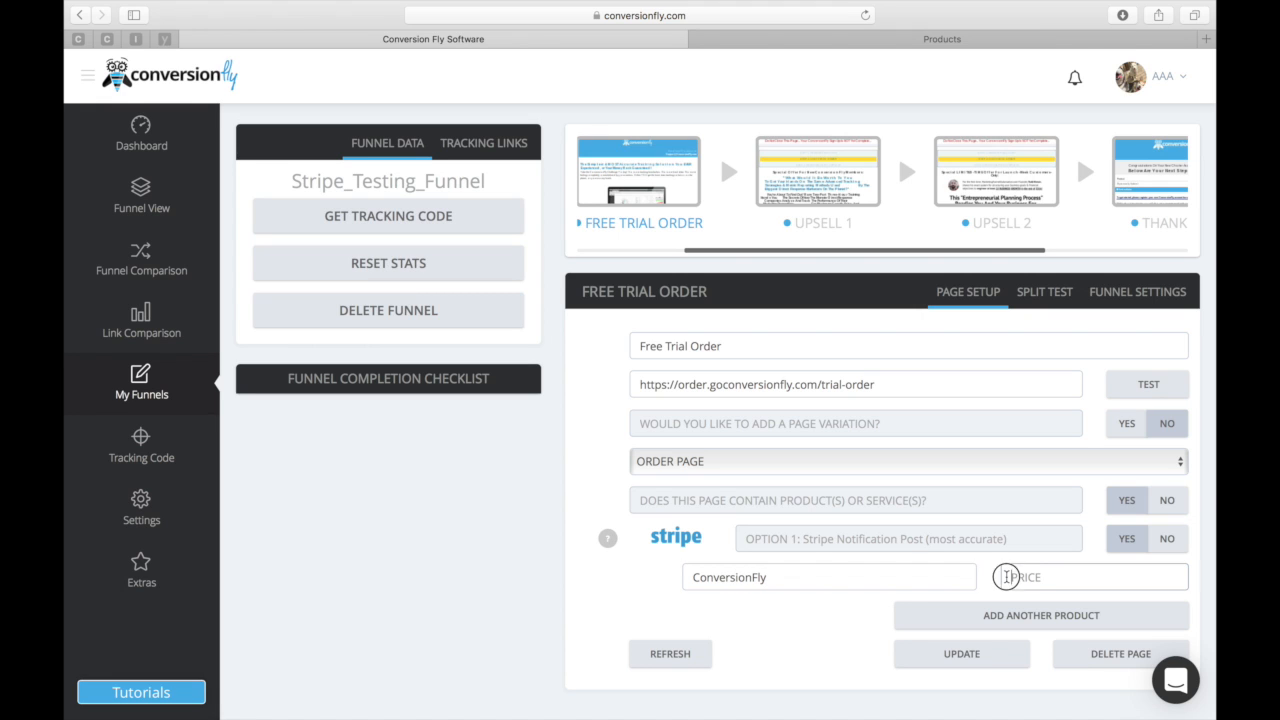
{"action": "type", "text": "69.00"}
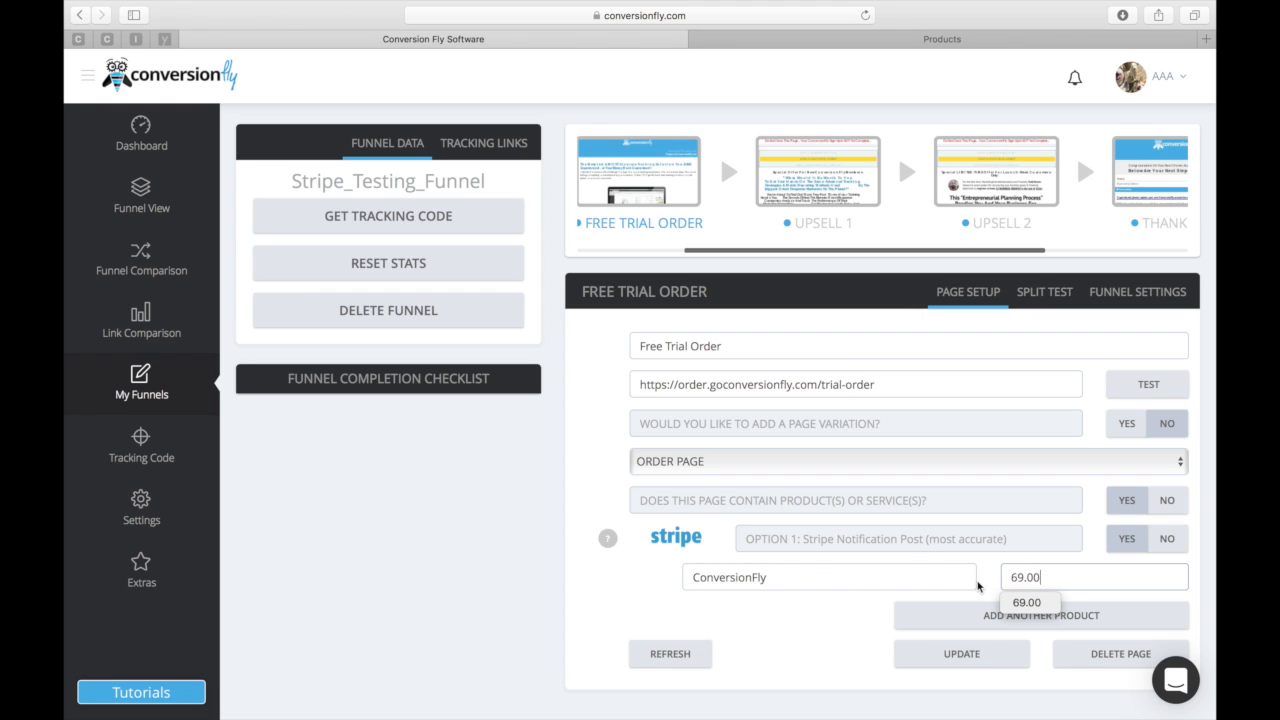
{"action": "left_click", "coordinate": [986, 585]}
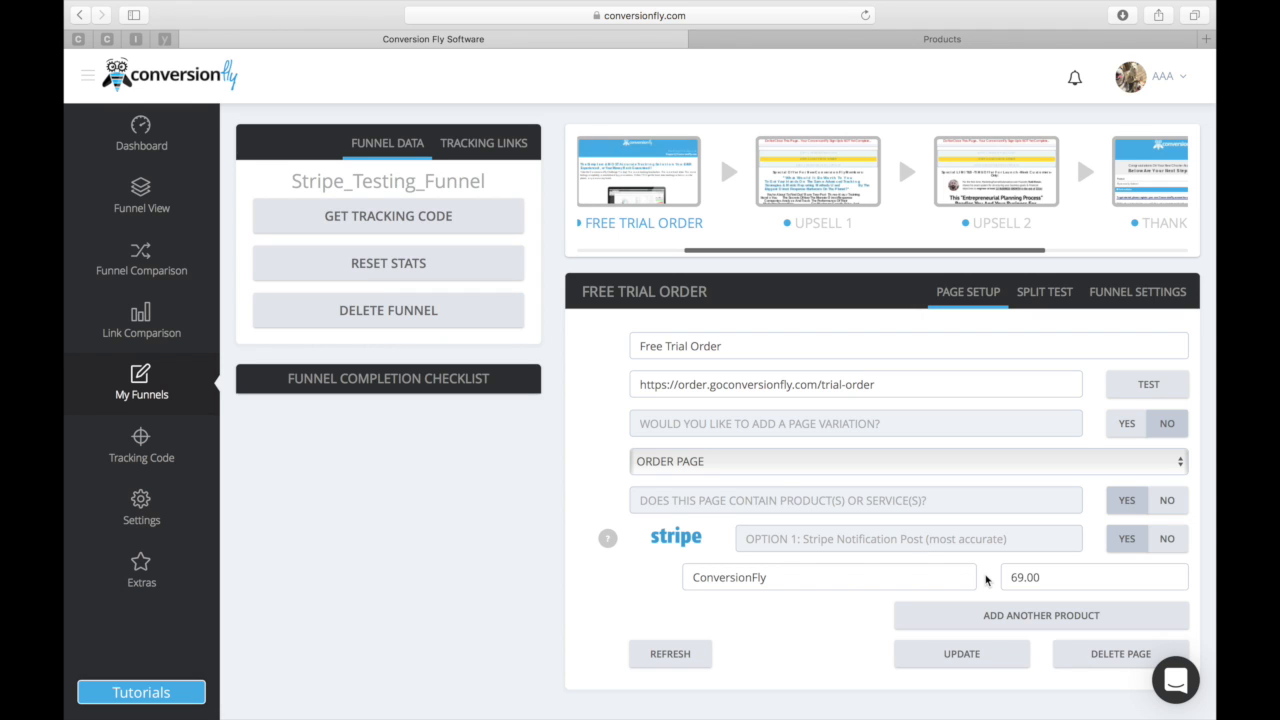
{"action": "left_click", "coordinate": [891, 577]}
{"action": "left_click", "coordinate": [917, 665]}
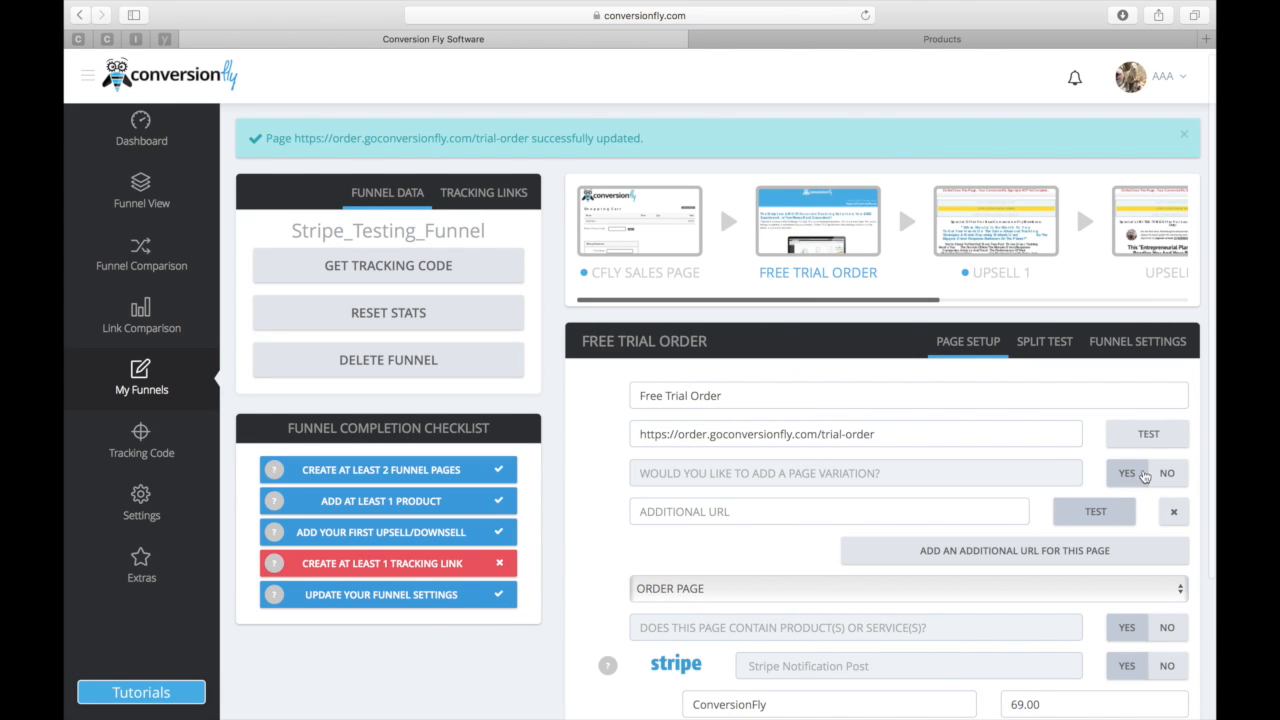
{"action": "left_click", "coordinate": [1166, 473]}
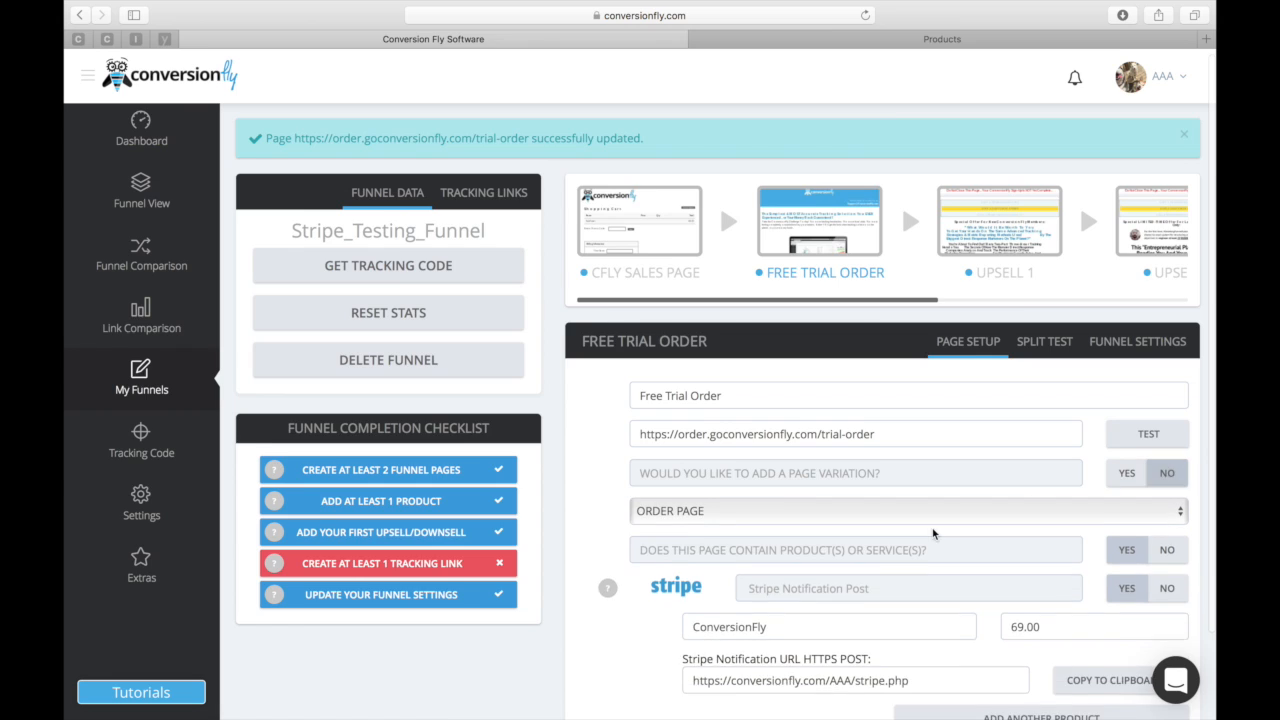
Copy the product's Stripe Notification HTTPS POST URL to the clipboard.
{"action": "scroll", "coordinate": [820, 592], "scroll_direction": "down", "scroll_amount": 2}
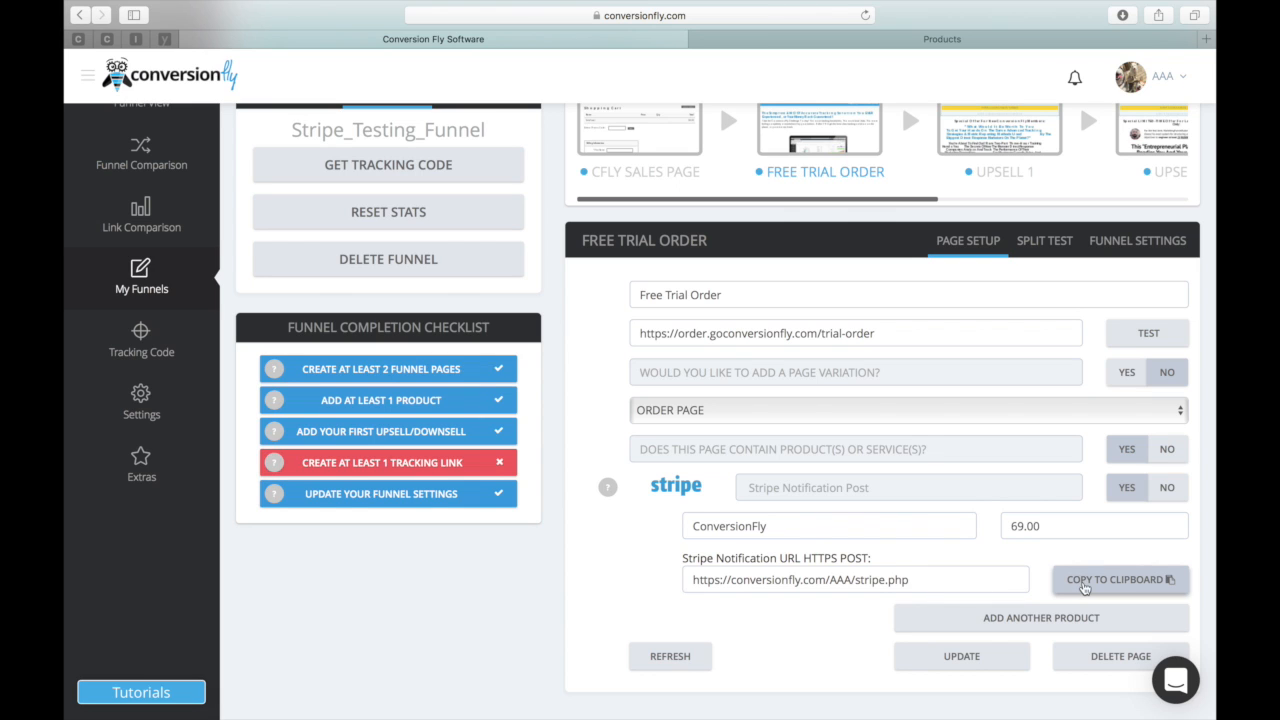
{"action": "left_click_drag", "start_coordinate": [948, 578], "coordinate": [684, 558]}
{"action": "left_click", "coordinate": [1115, 579]}
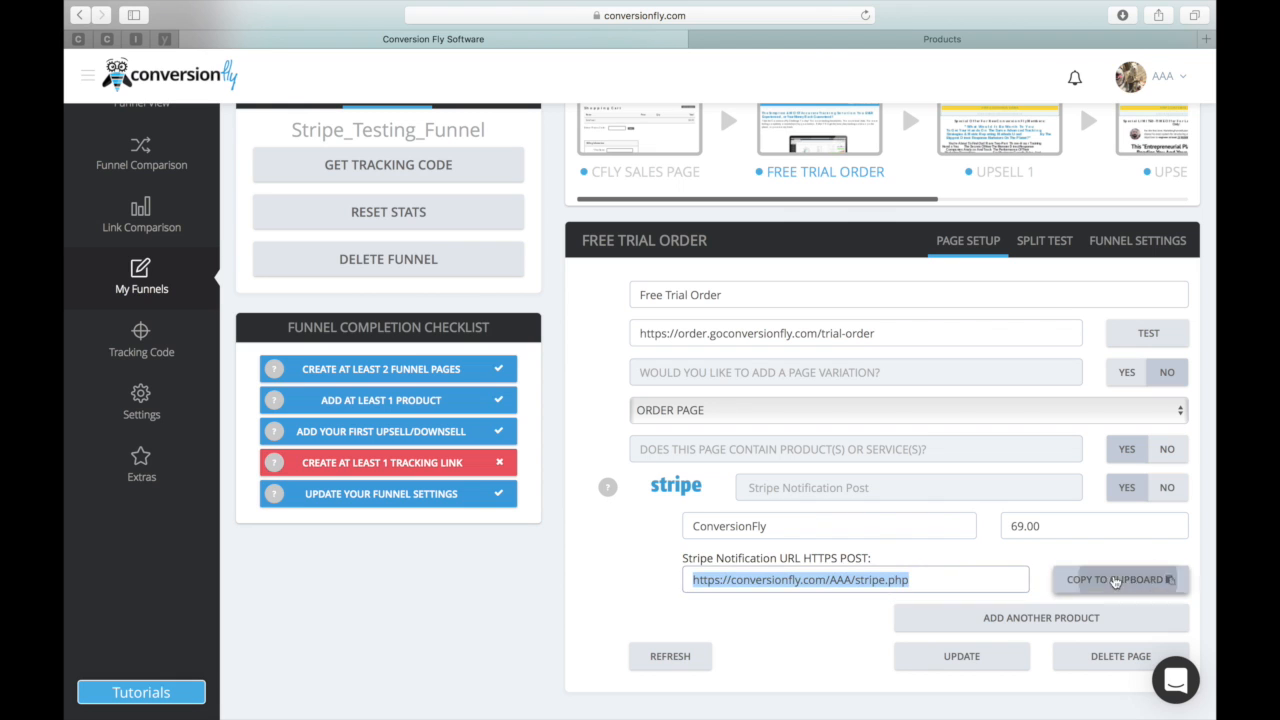
Switch to Stripe and open the webhook section of the account settings.
{"action": "left_click", "coordinate": [790, 42]}
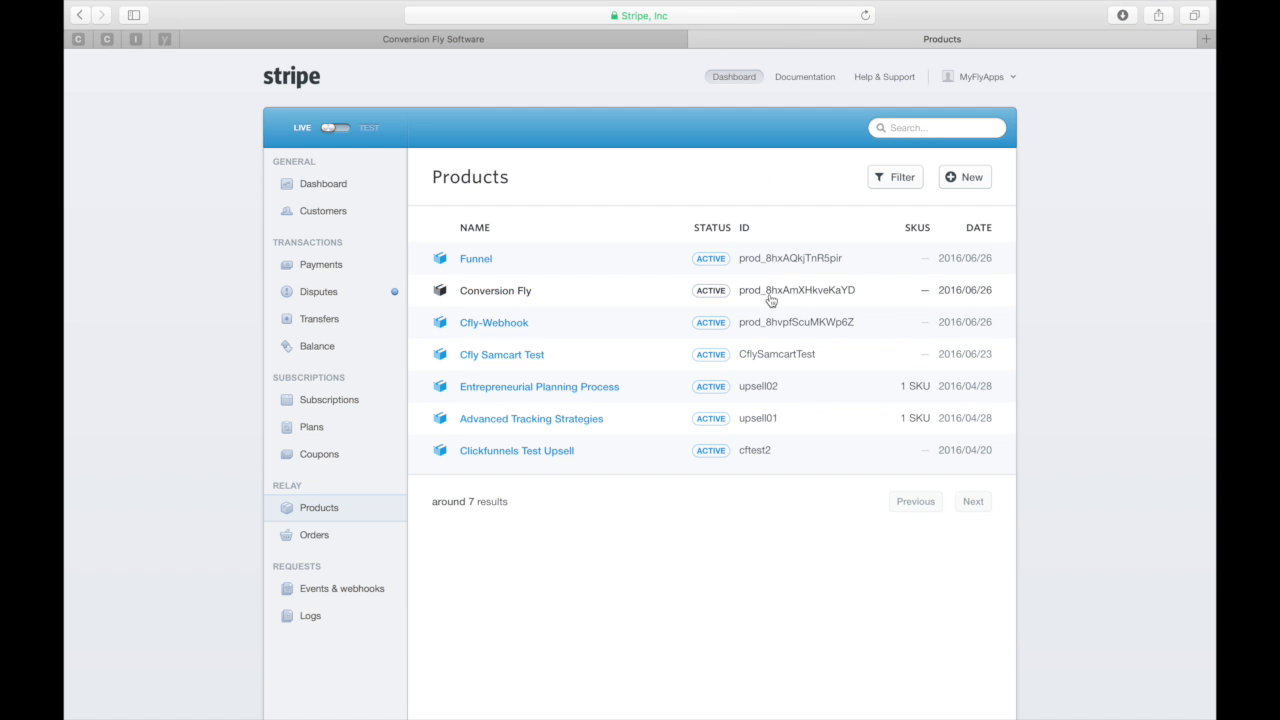
{"action": "left_click", "coordinate": [983, 80]}
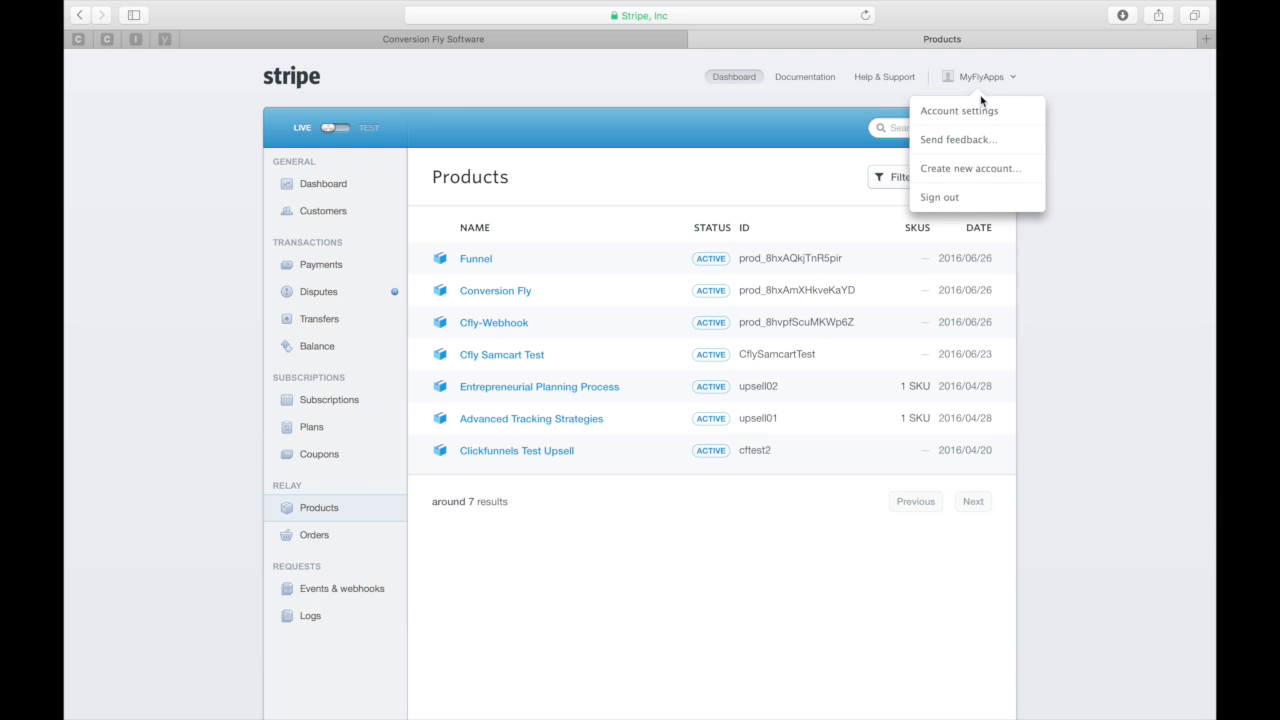
{"action": "left_click", "coordinate": [974, 110]}
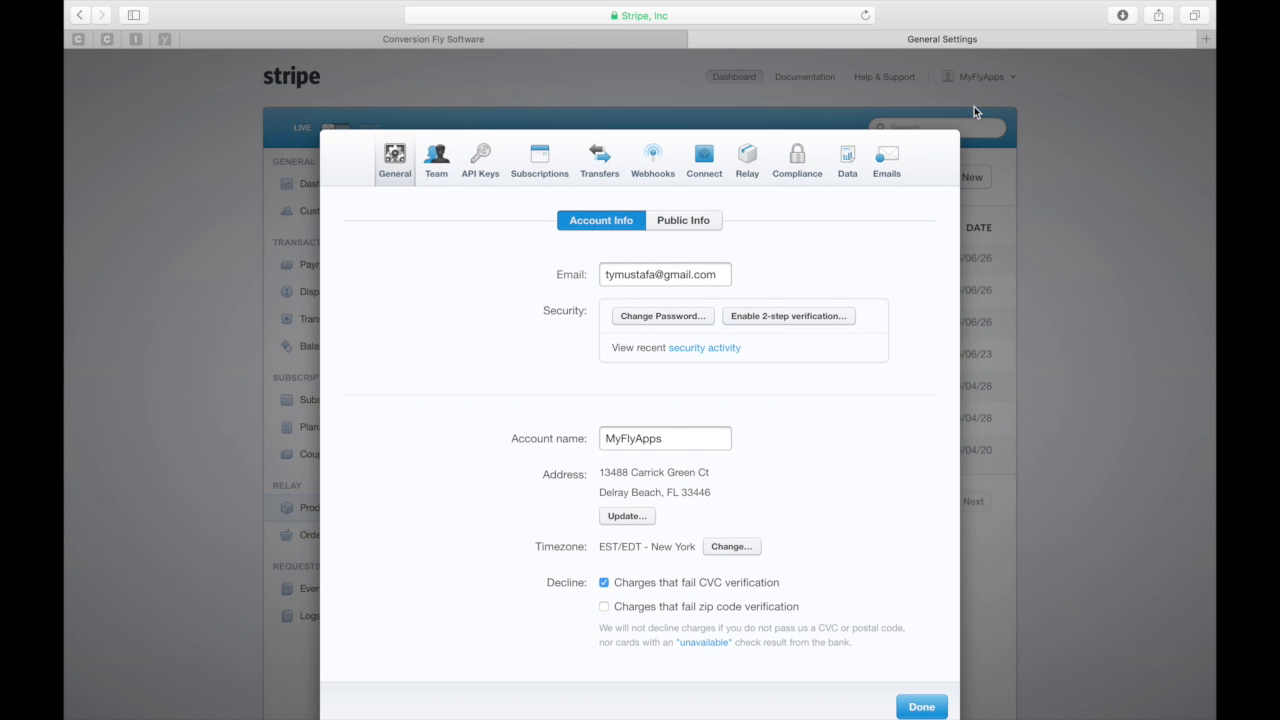
{"action": "left_click", "coordinate": [640, 155]}
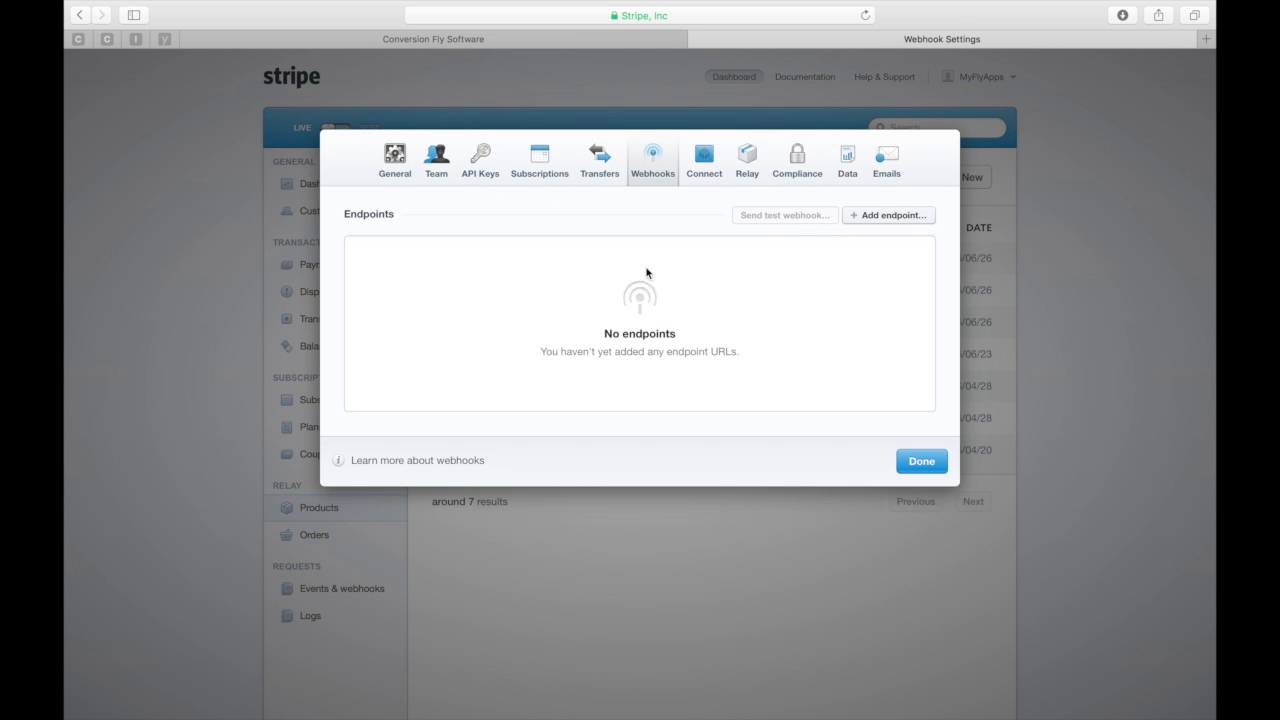
{"action": "left_click", "coordinate": [878, 216]}
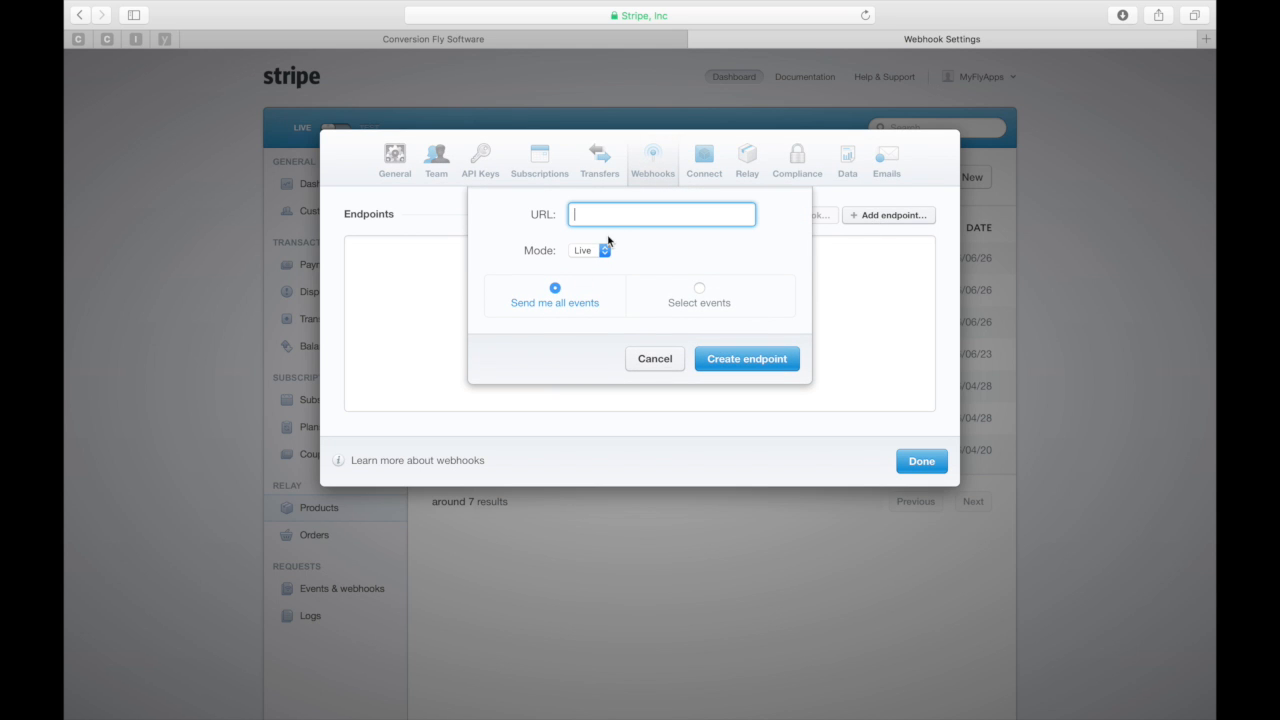
{"action": "key", "text": "super+v"}
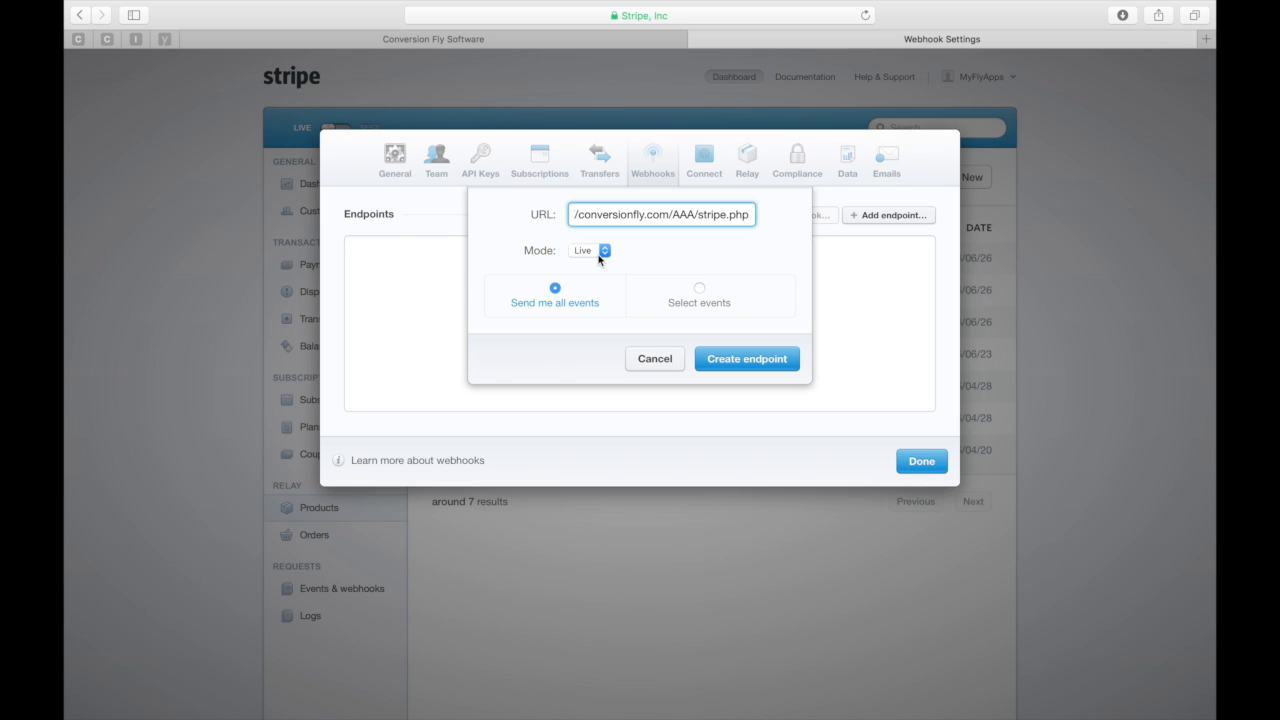
{"action": "left_click", "coordinate": [600, 254]}
{"action": "left_click", "coordinate": [594, 267]}
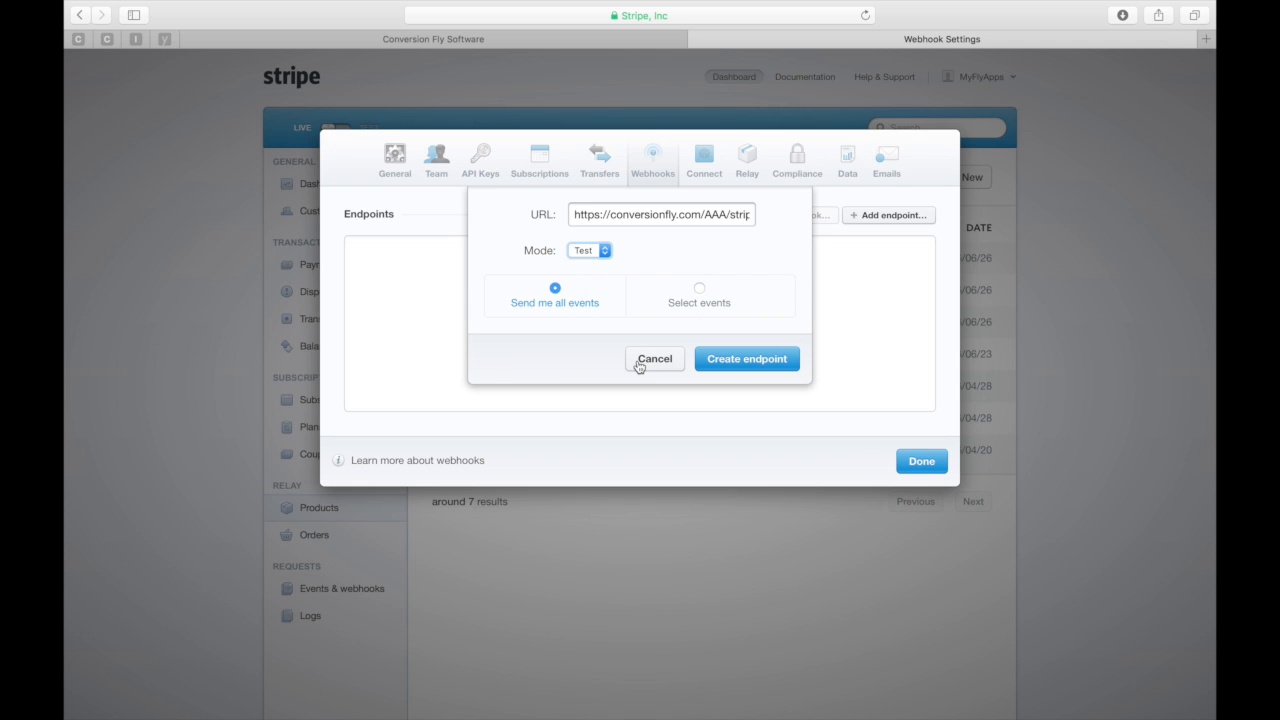
{"action": "left_click", "coordinate": [762, 361]}
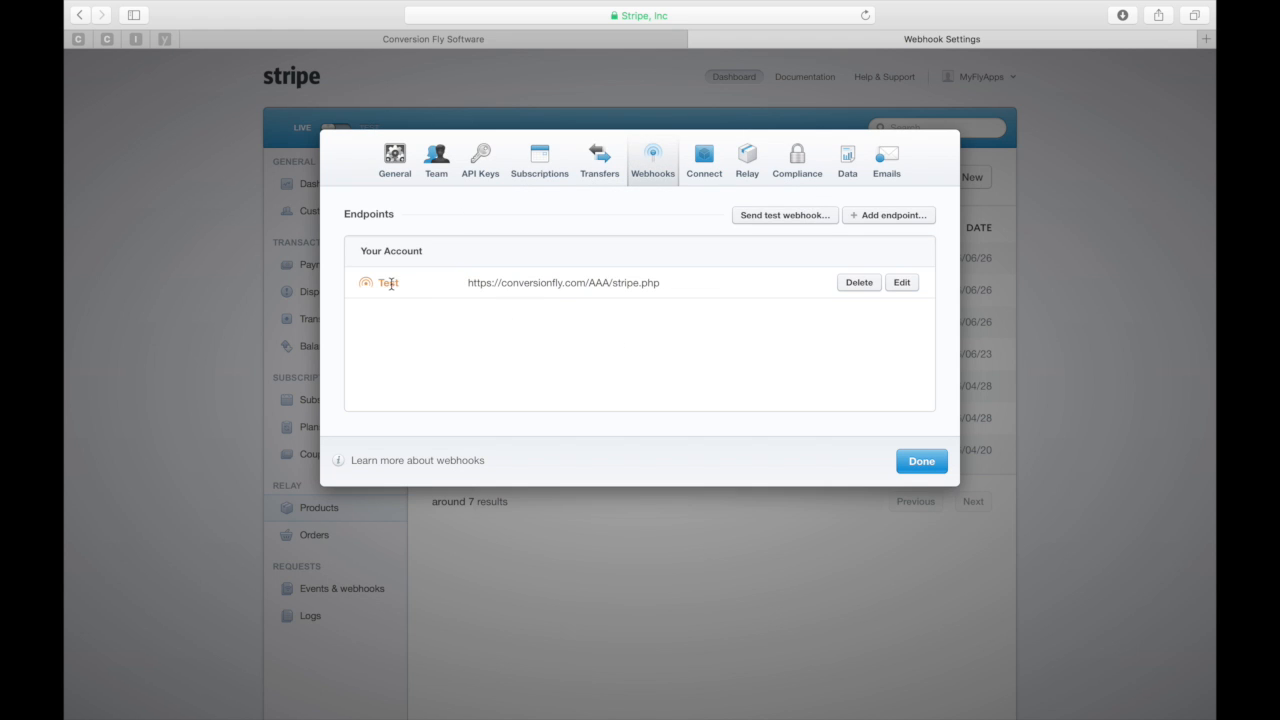
Send a charge.succeeded test webhook to the stripe.php endpoint using version 2015-10-16 (default).
{"action": "left_click", "coordinate": [772, 220]}
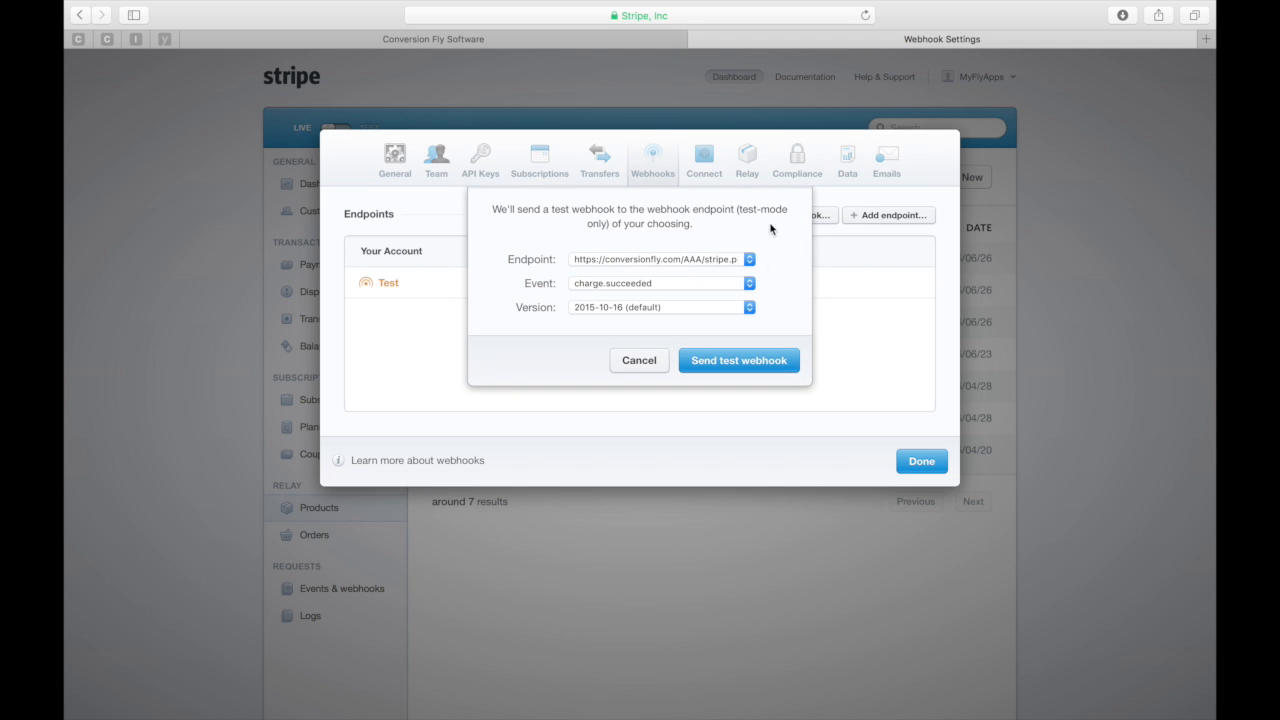
{"action": "left_click", "coordinate": [750, 366]}
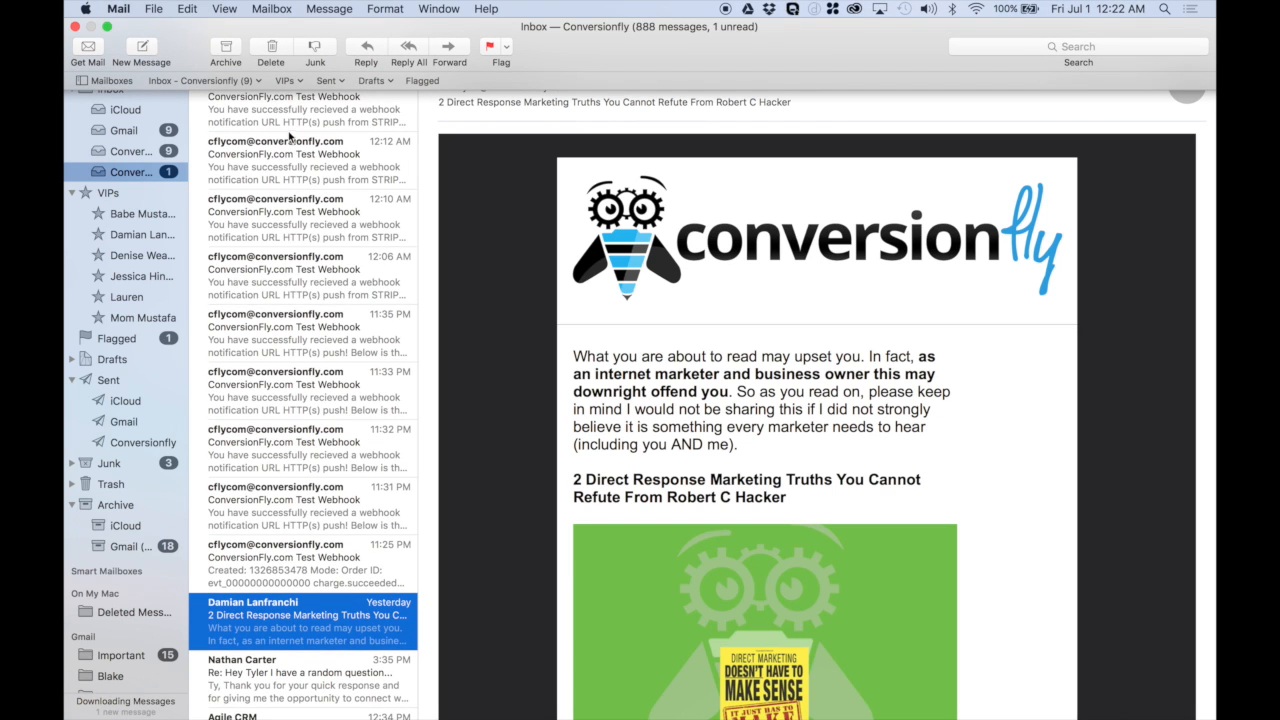
In Mail, open the newest ConversionFly.com Test Webhook message and examine its order data and Product Description field.
{"action": "left_click", "coordinate": [312, 117]}
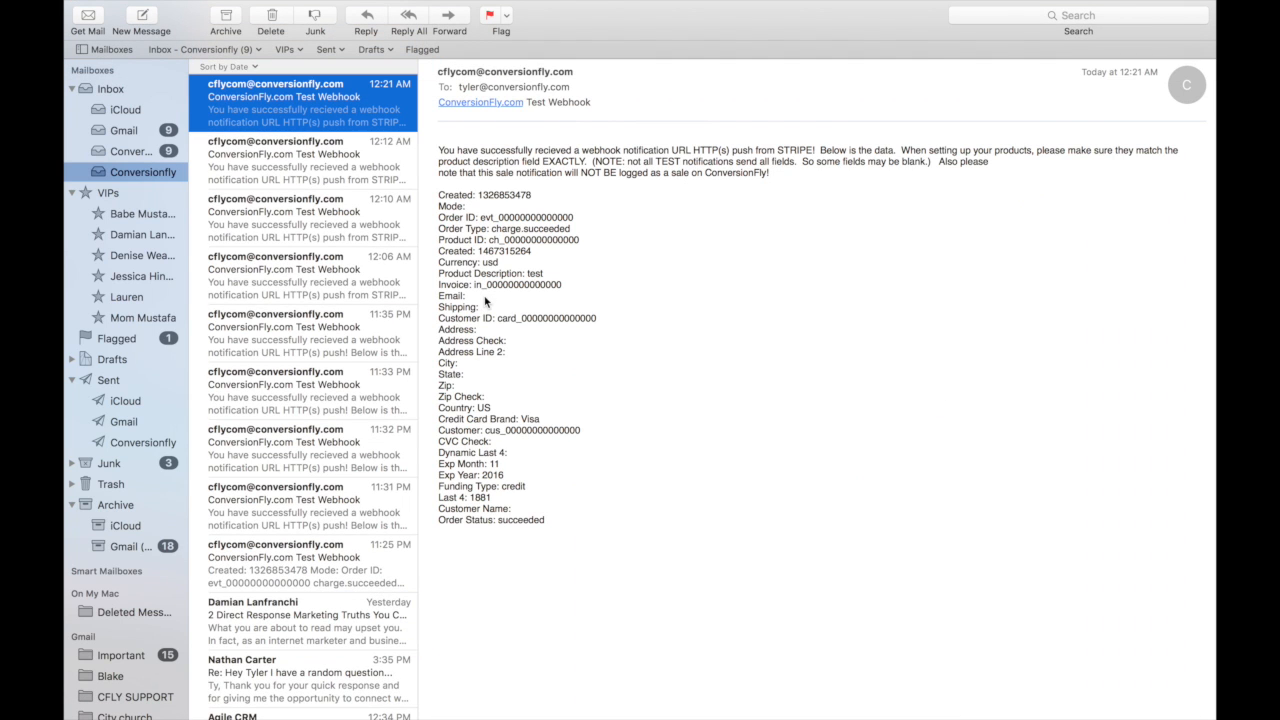
{"action": "left_click_drag", "start_coordinate": [434, 192], "coordinate": [566, 541]}
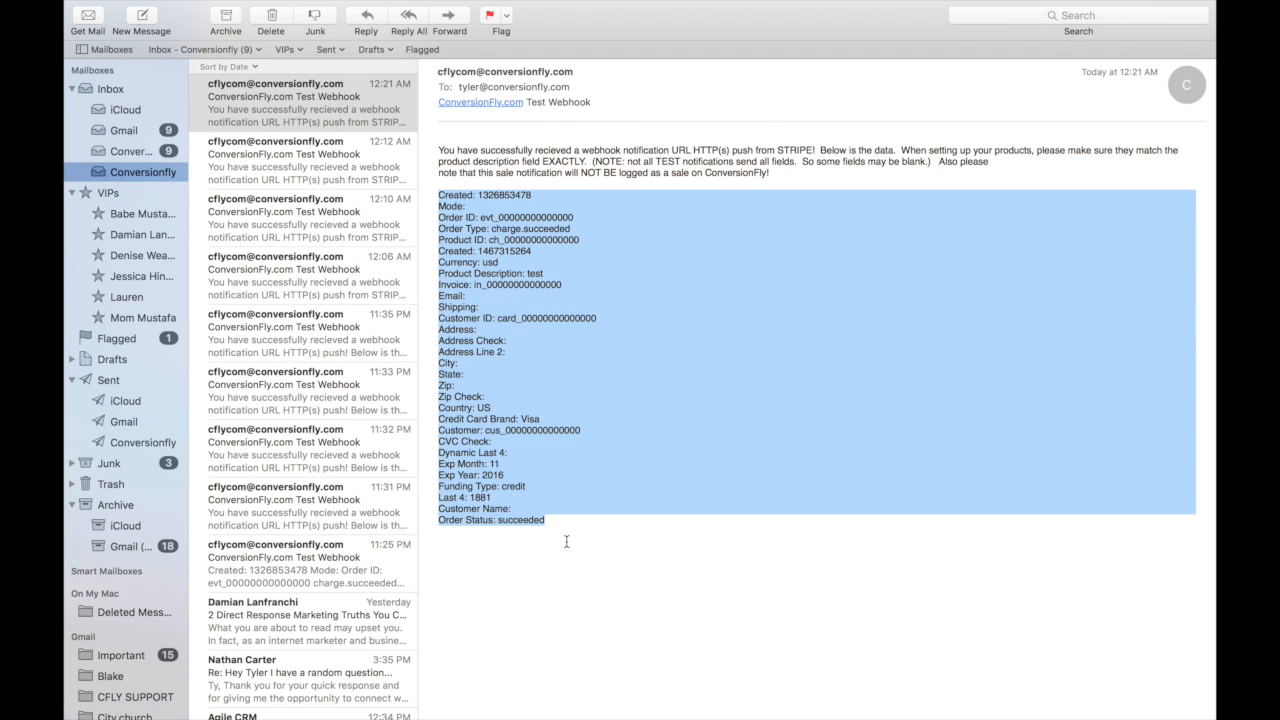
{"action": "left_click", "coordinate": [544, 283]}
{"action": "double_click", "coordinate": [535, 274]}
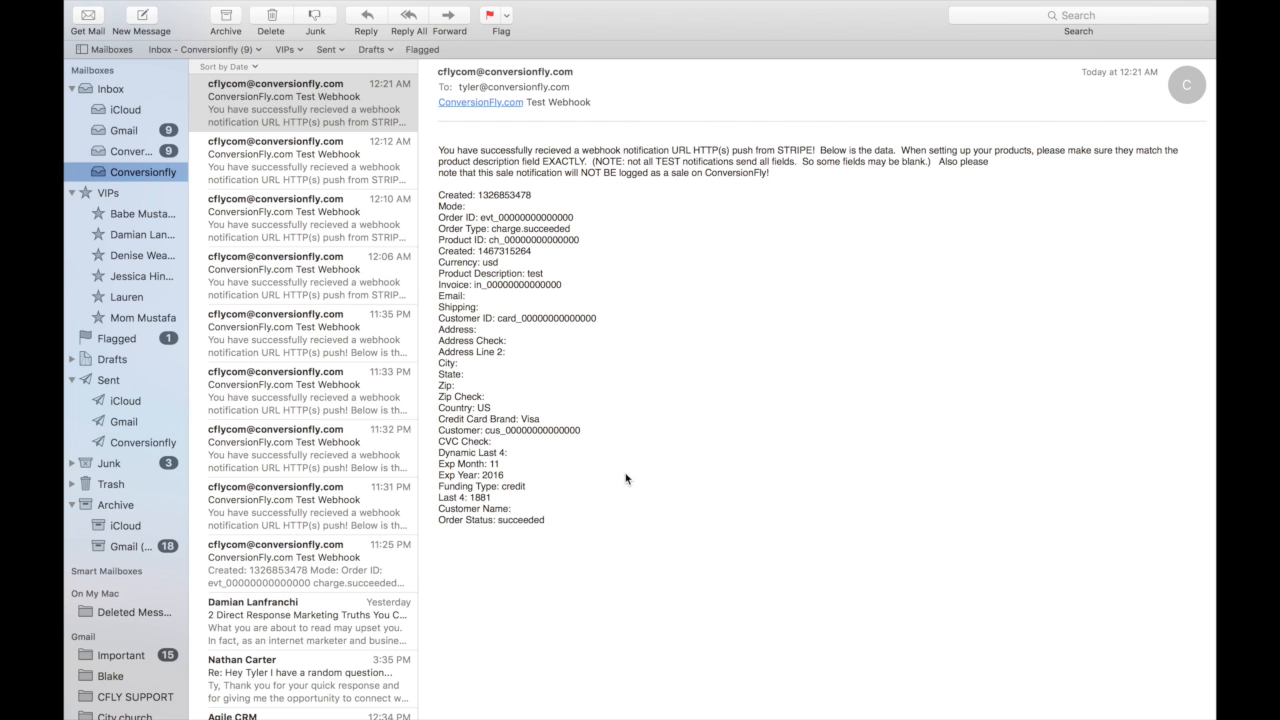
Return to Stripe, close the test webhook form and delete the Test-mode endpoint.
{"action": "key", "text": "ctrl+Right"}
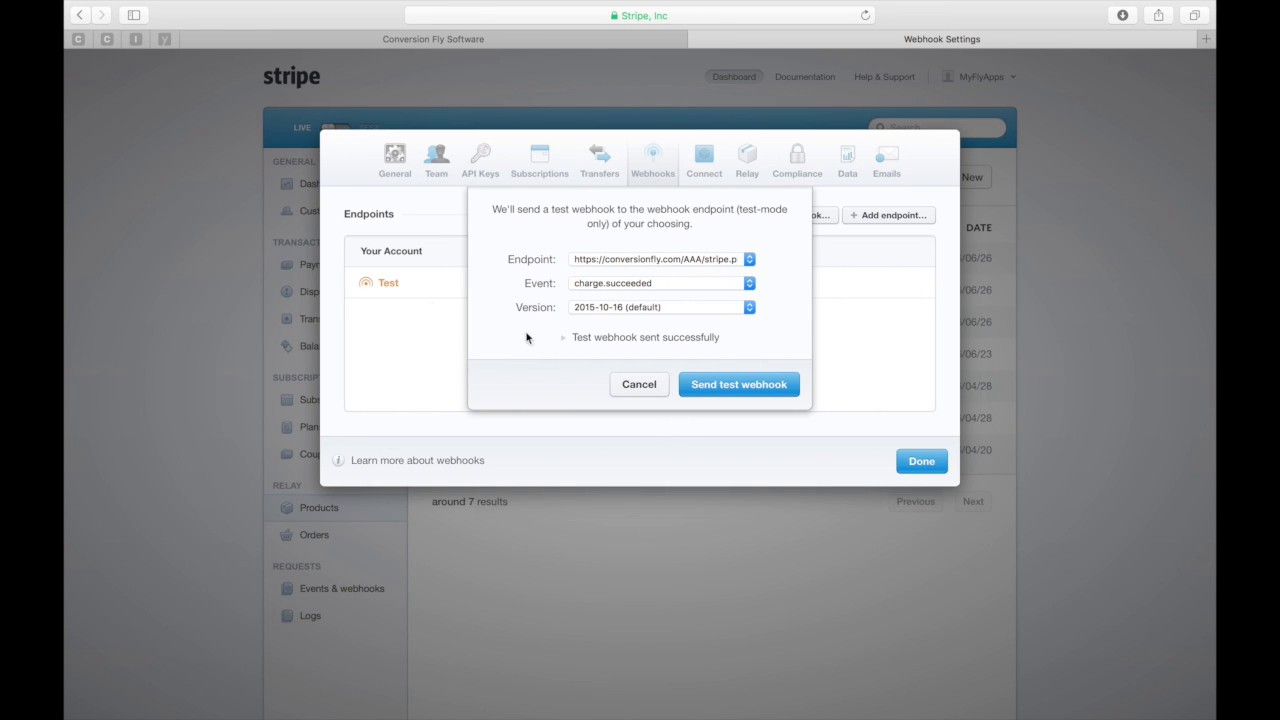
{"action": "left_click", "coordinate": [640, 386]}
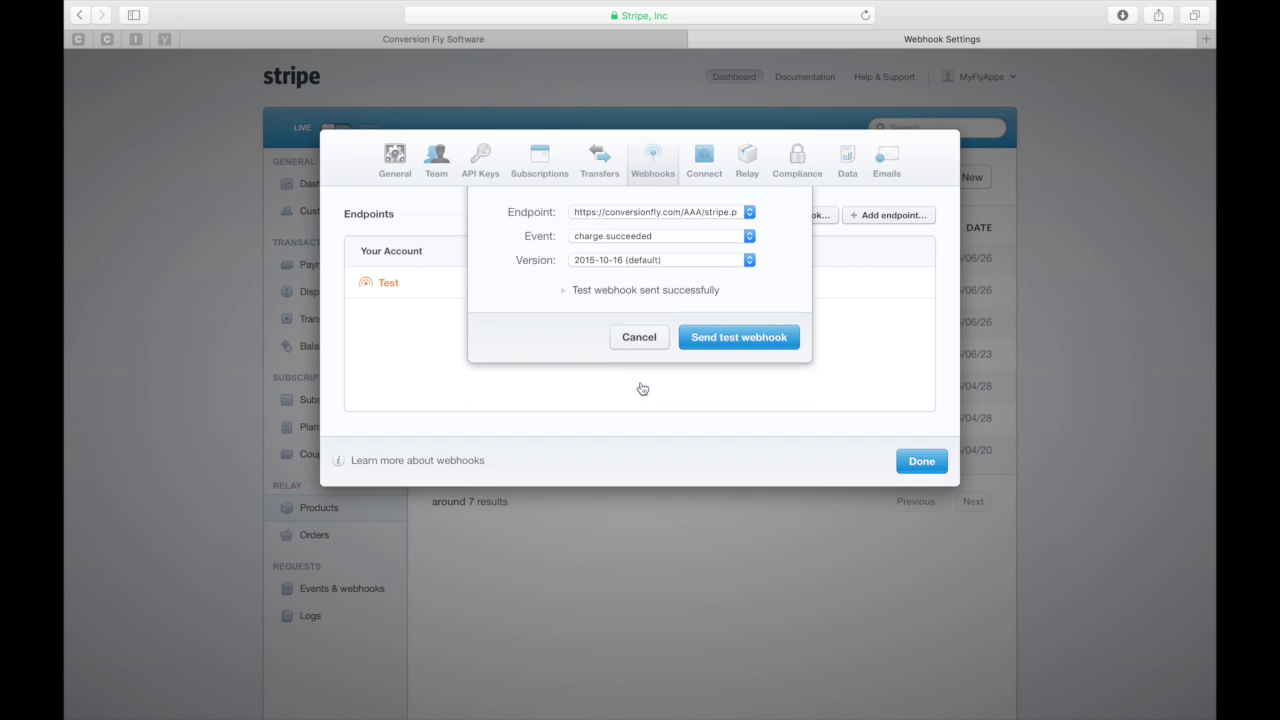
{"action": "left_click", "coordinate": [848, 283]}
{"action": "left_click", "coordinate": [760, 272]}
{"action": "left_click", "coordinate": [884, 216]}
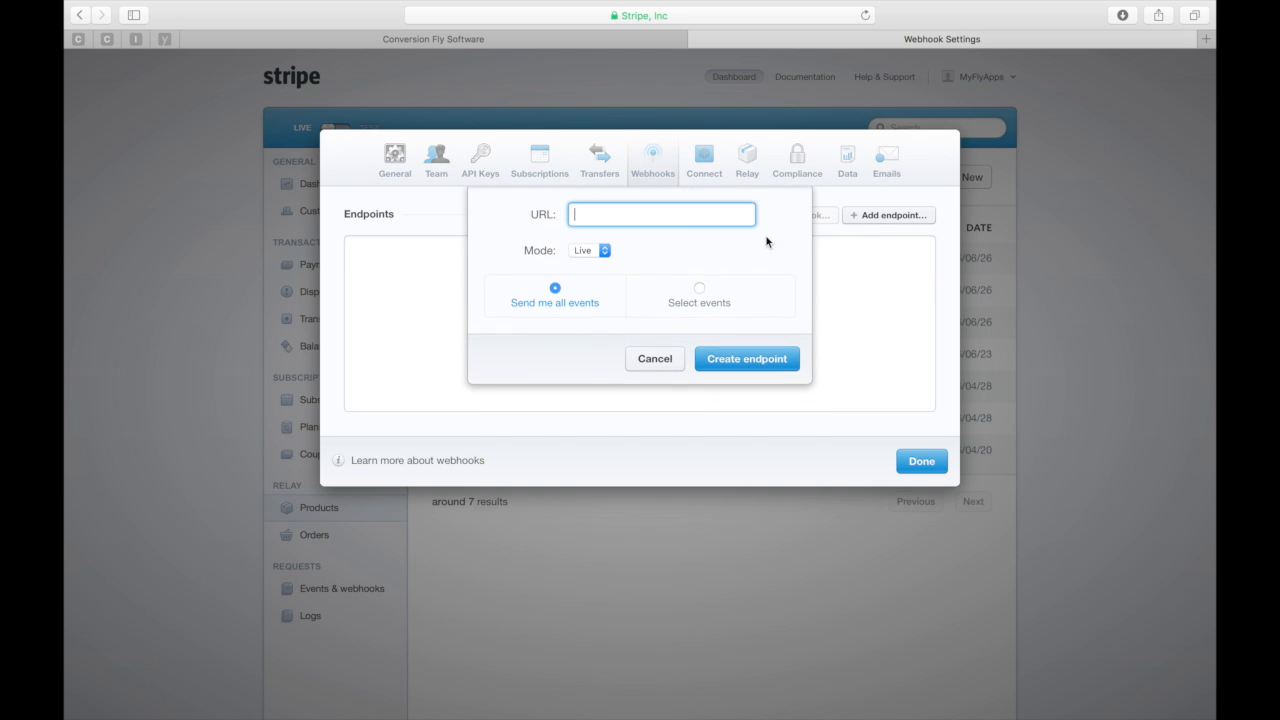
{"action": "key", "text": "super+v"}
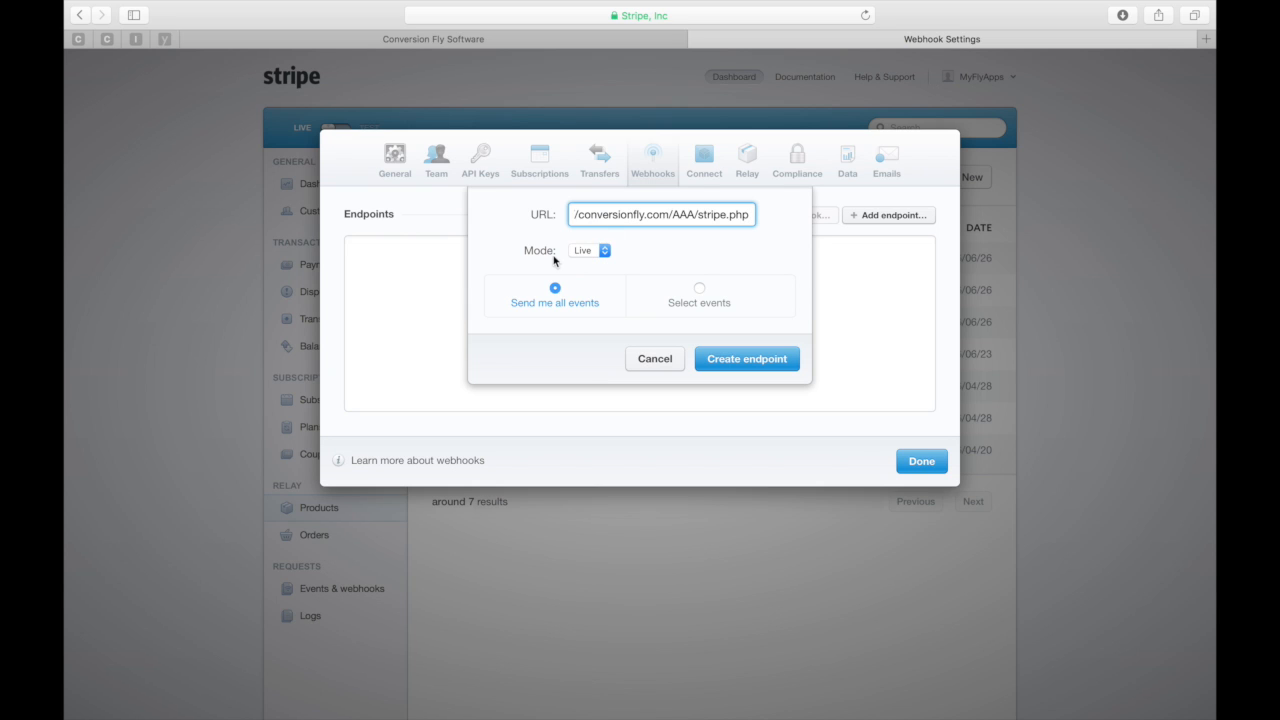
{"action": "left_click", "coordinate": [739, 360]}
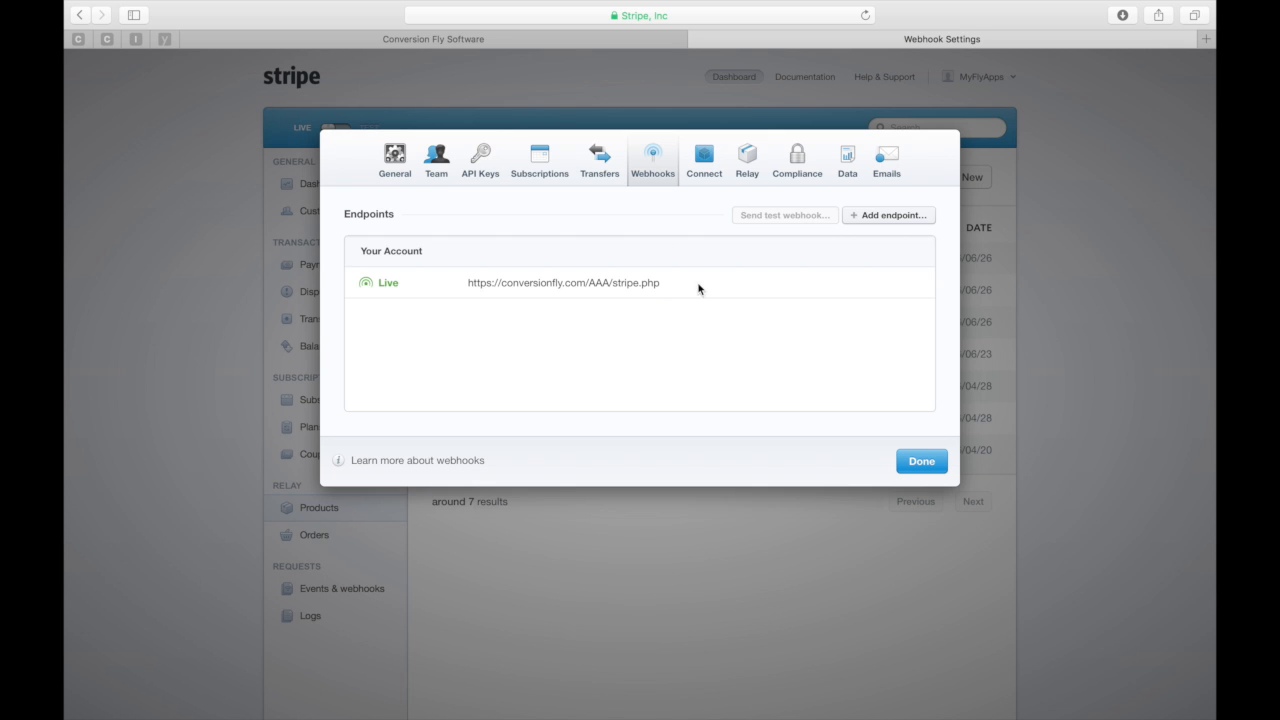
Switch back to ConversionFly and look over the settings options, including Manage Sales.
{"action": "left_click", "coordinate": [569, 40]}
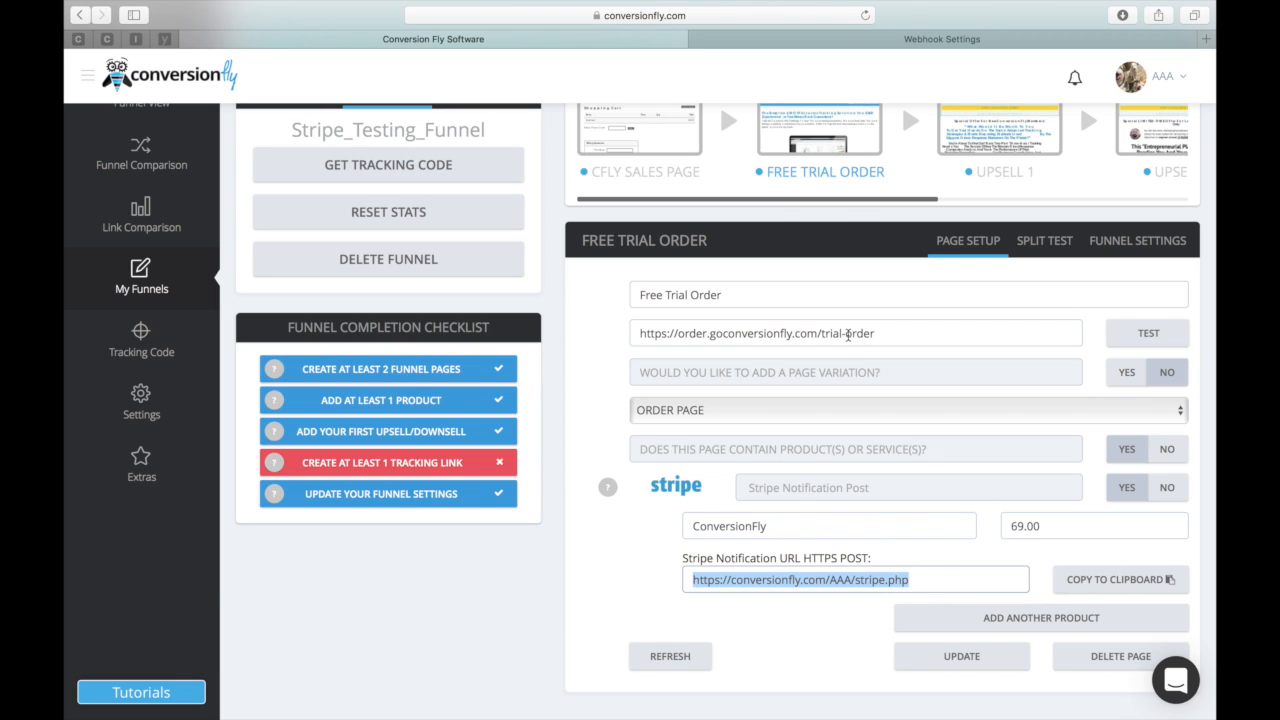
{"action": "mouse_move", "coordinate": [176, 410]}
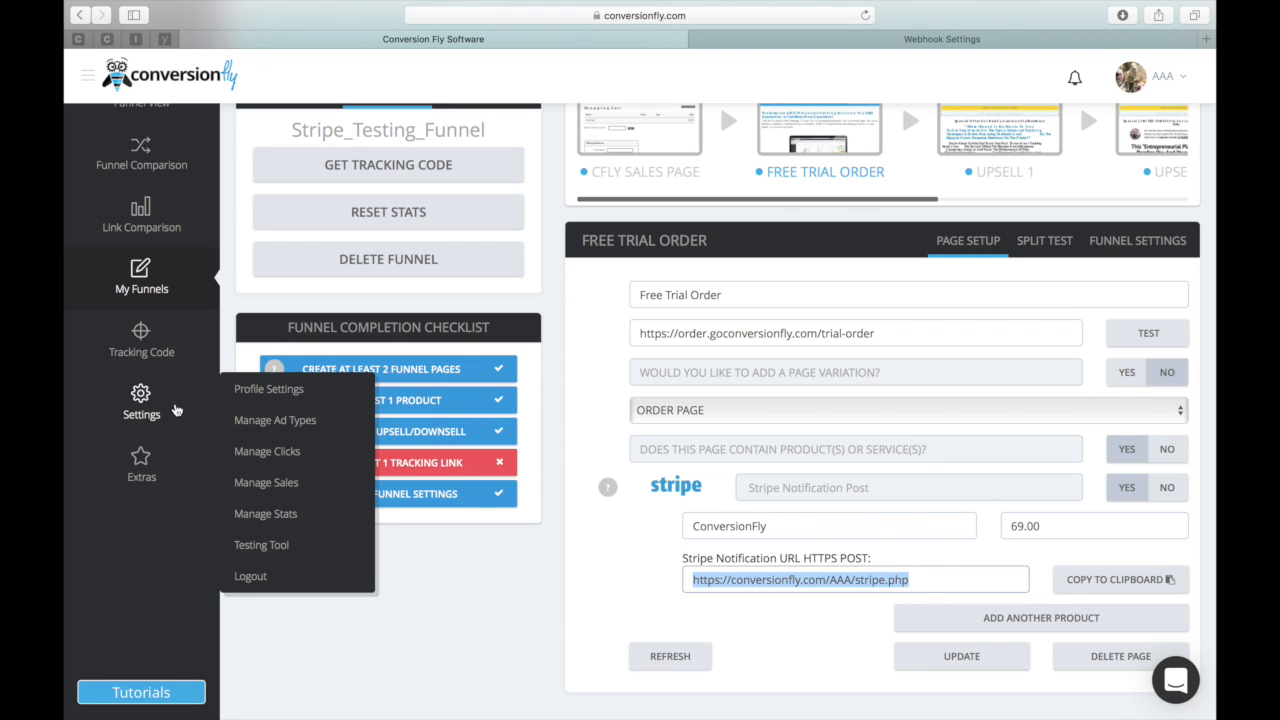
{"action": "mouse_move", "coordinate": [289, 488]}
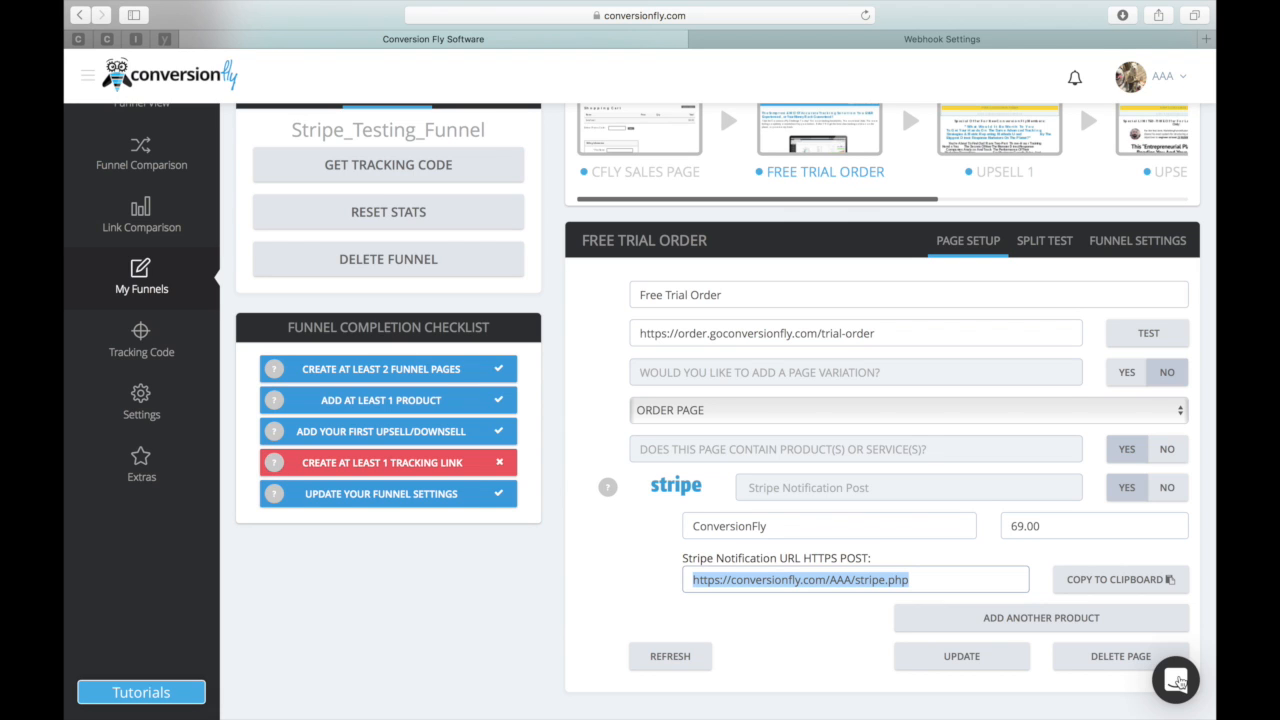
{"action": "left_click", "coordinate": [834, 606]}
{"action": "mouse_move", "coordinate": [189, 5]}
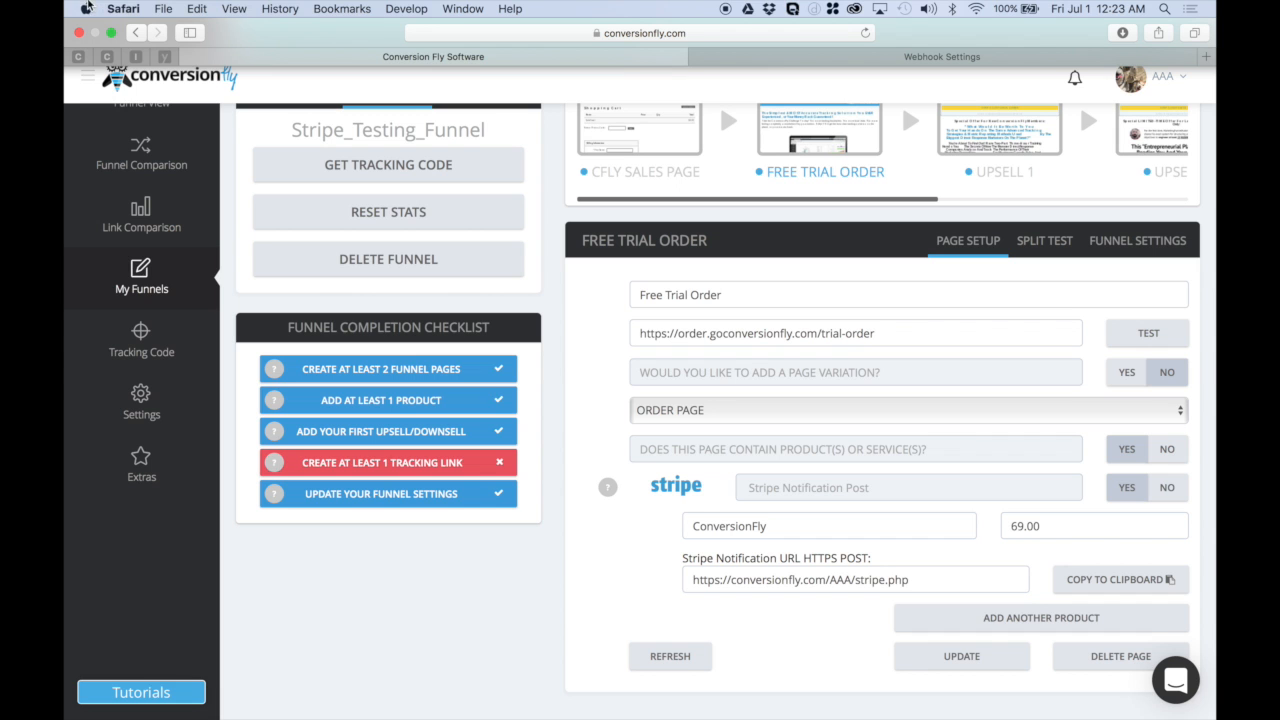